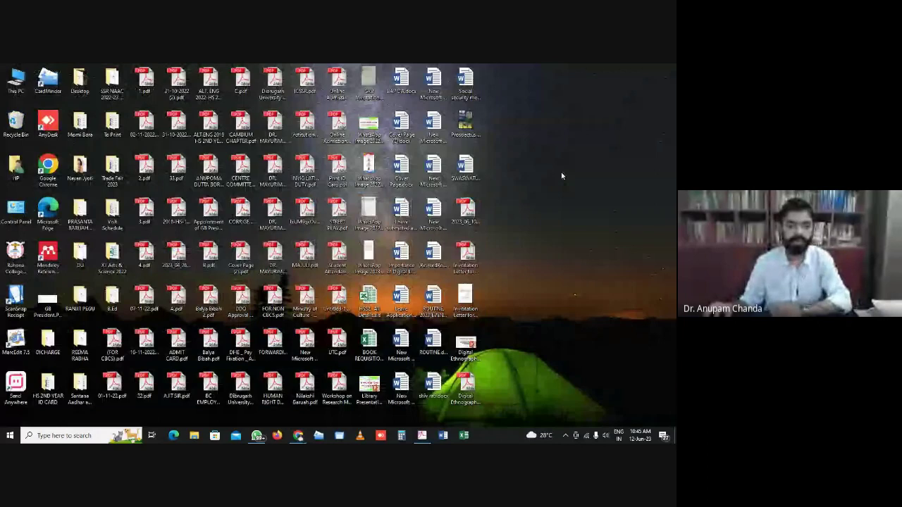
# - Open Mendeley Reference Manager and look through the All References list
pyautogui.doubleClick(48, 255)
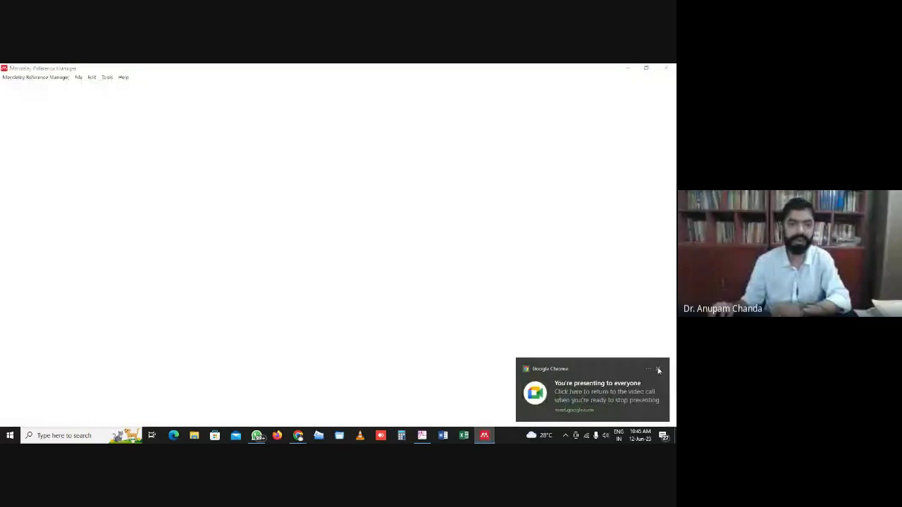
pyautogui.click(659, 371)
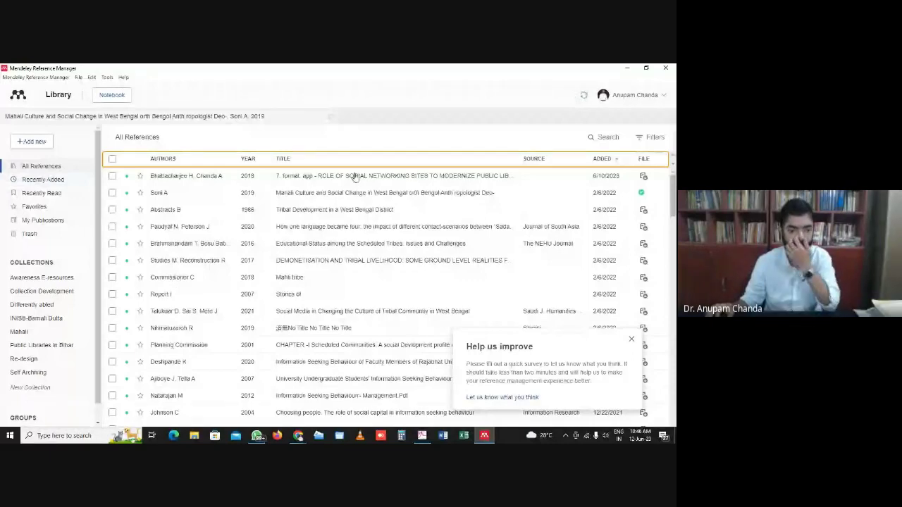
pyautogui.scroll(-5, 176, 281)
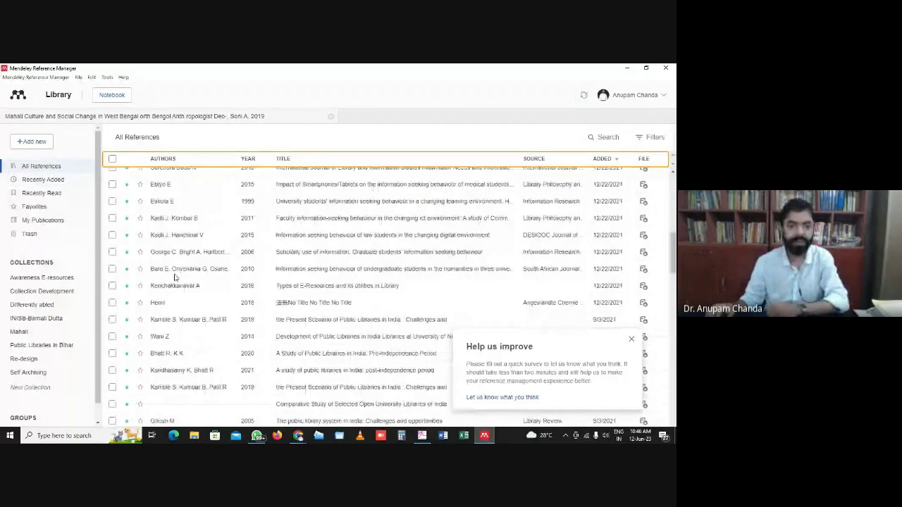
pyautogui.scroll(-5, 394, 310)
pyautogui.click(632, 341)
pyautogui.scroll(-5, 213, 282)
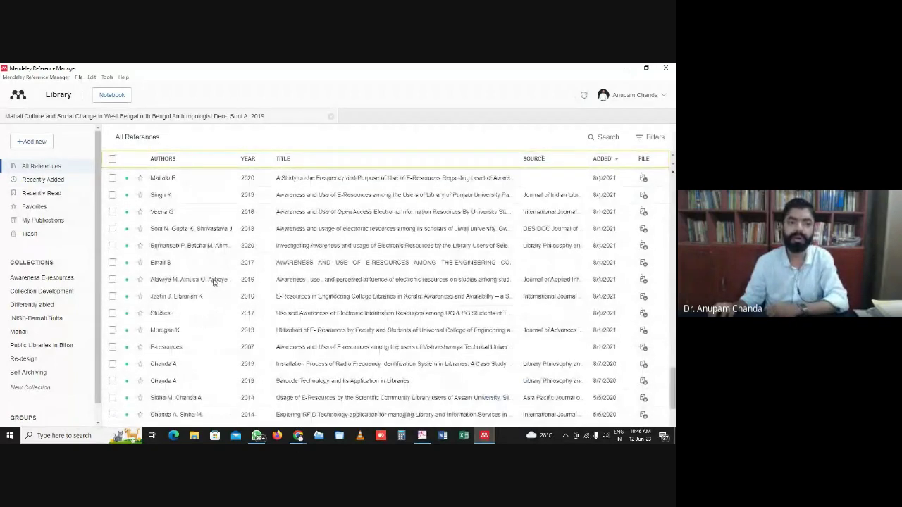
pyautogui.scroll(-5, 213, 282)
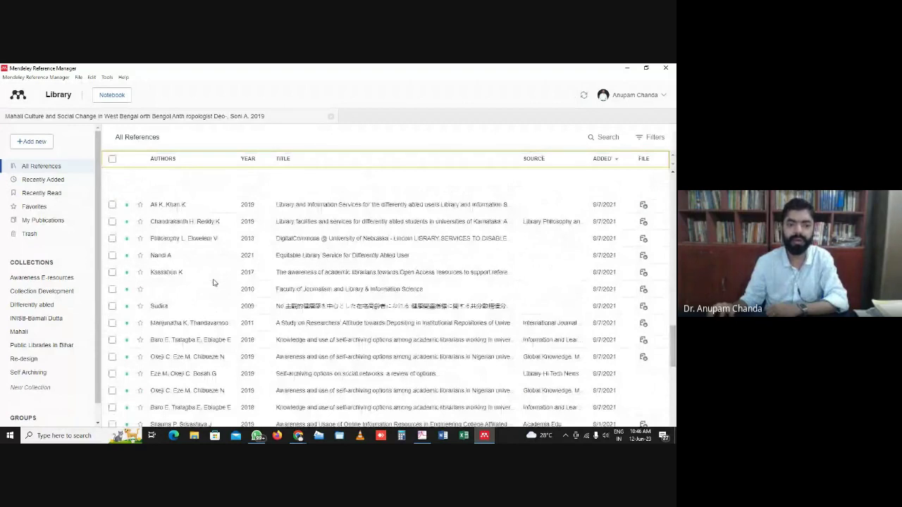
pyautogui.click(25, 162)
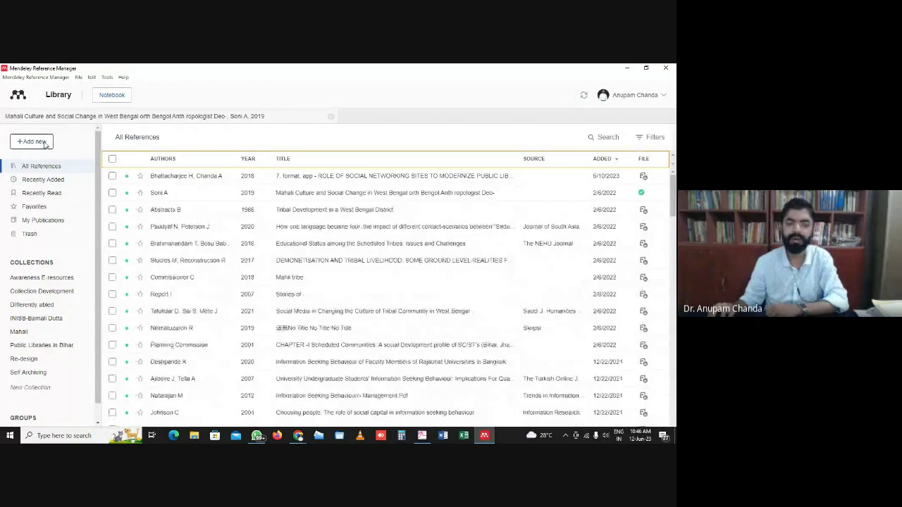
# - Review the fields of the form for adding an entry manually, from reference type to abstract, and cancel without adding an entry
pyautogui.click(36, 143)
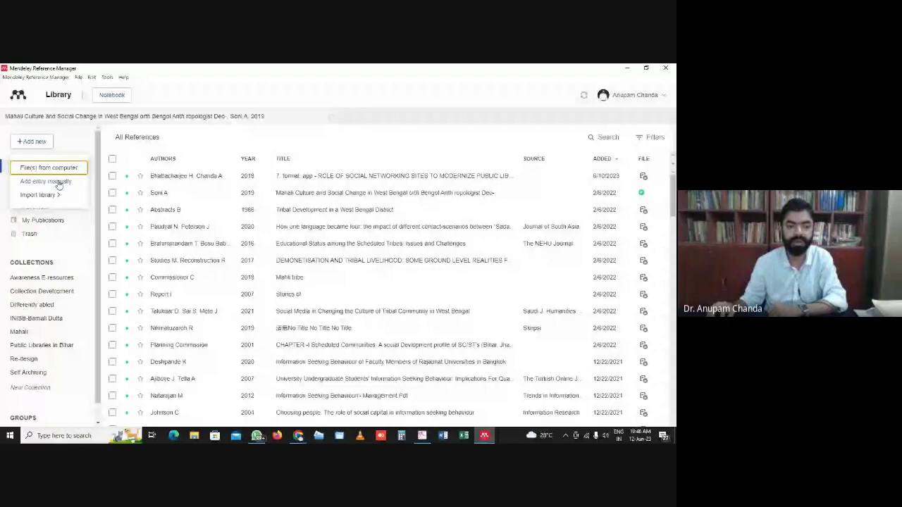
pyautogui.click(59, 182)
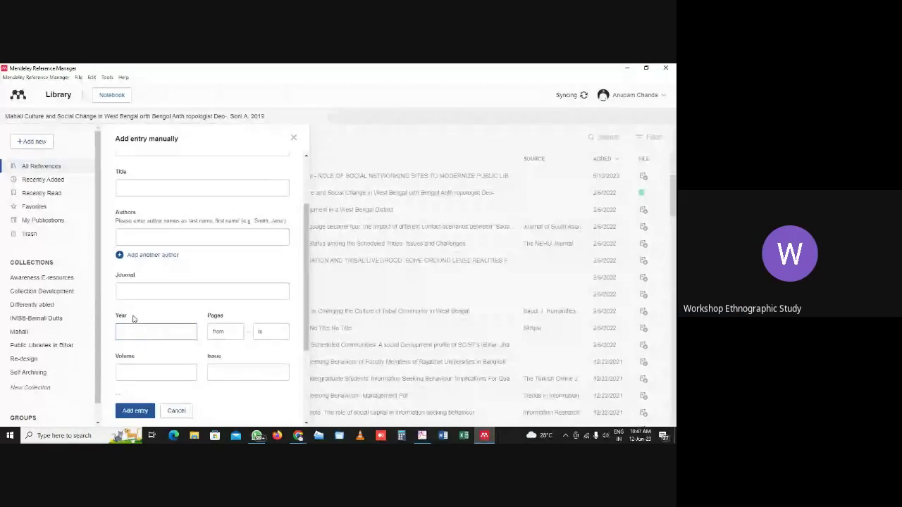
pyautogui.scroll(-1, 133, 319)
pyautogui.scroll(2, 133, 319)
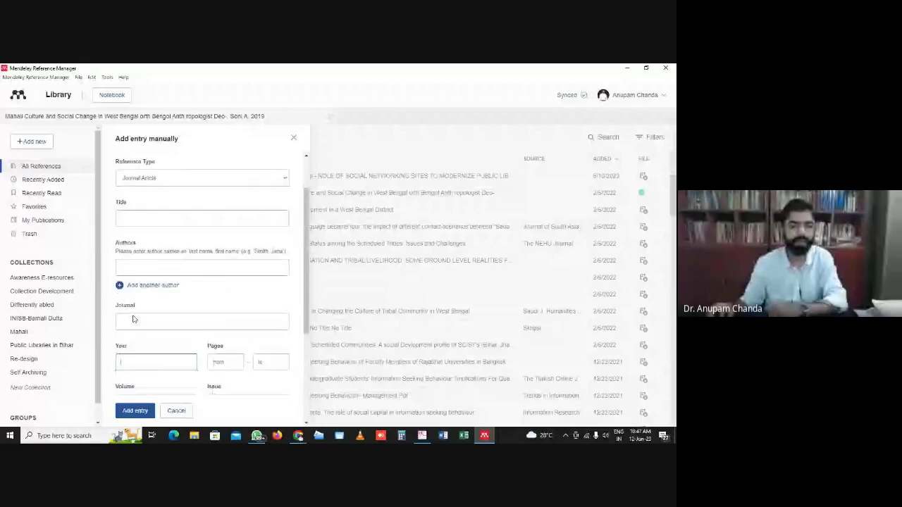
pyautogui.scroll(-4, 133, 320)
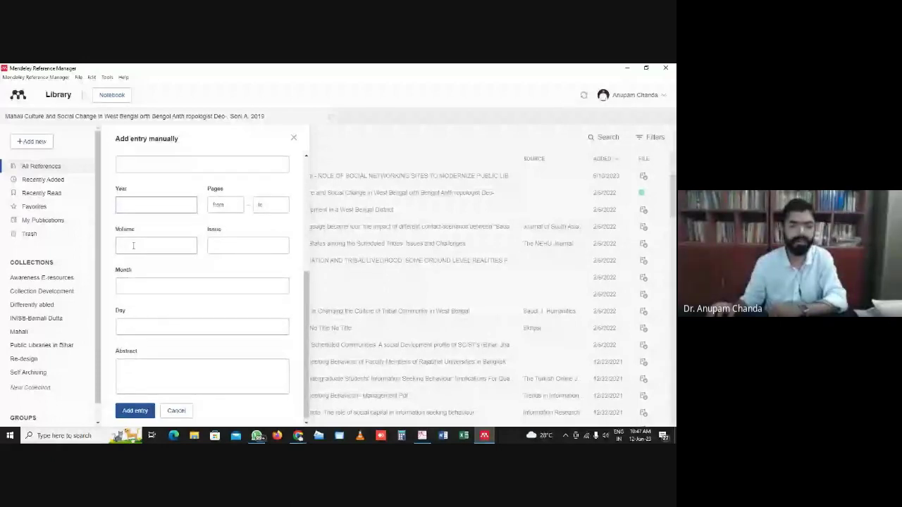
pyautogui.click(138, 286)
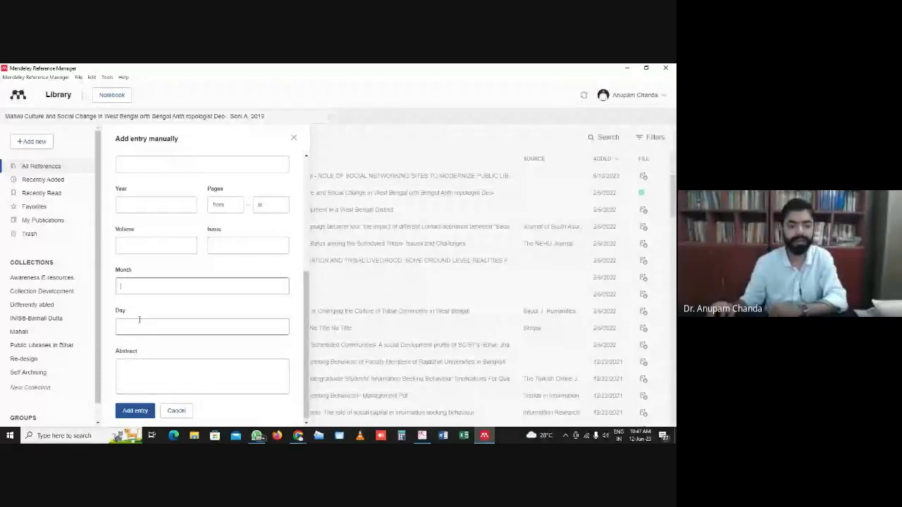
pyautogui.click(140, 324)
pyautogui.click(138, 372)
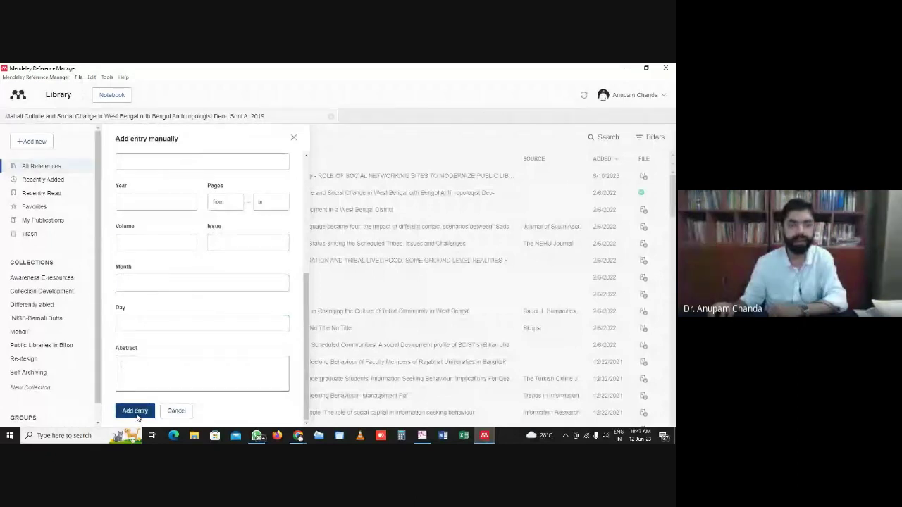
pyautogui.click(174, 410)
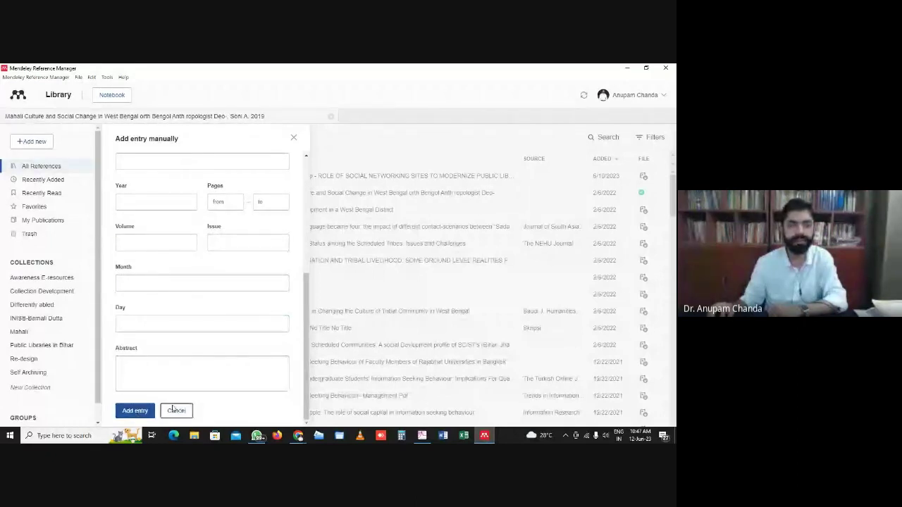
# - Import the "15 Barcode Technology" PDF from the author's publication folder on New Volume (D:) into the library
pyautogui.click(31, 141)
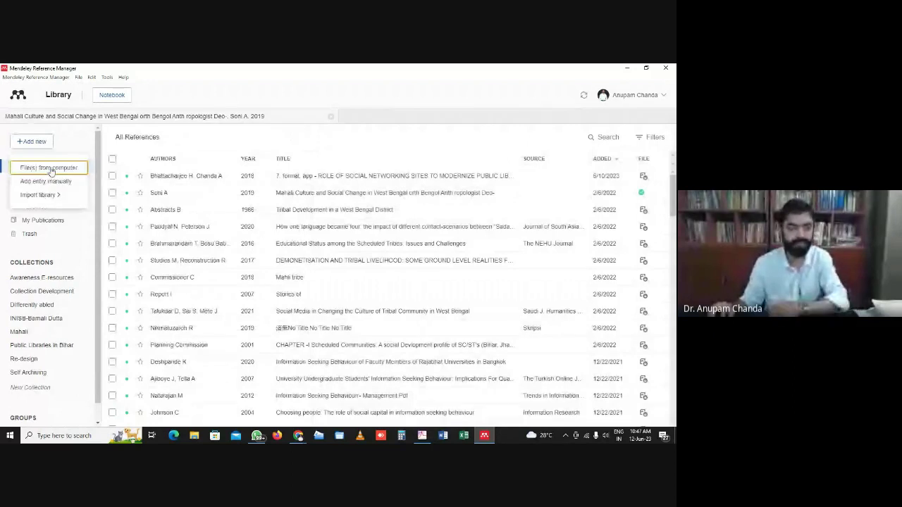
pyautogui.click(49, 169)
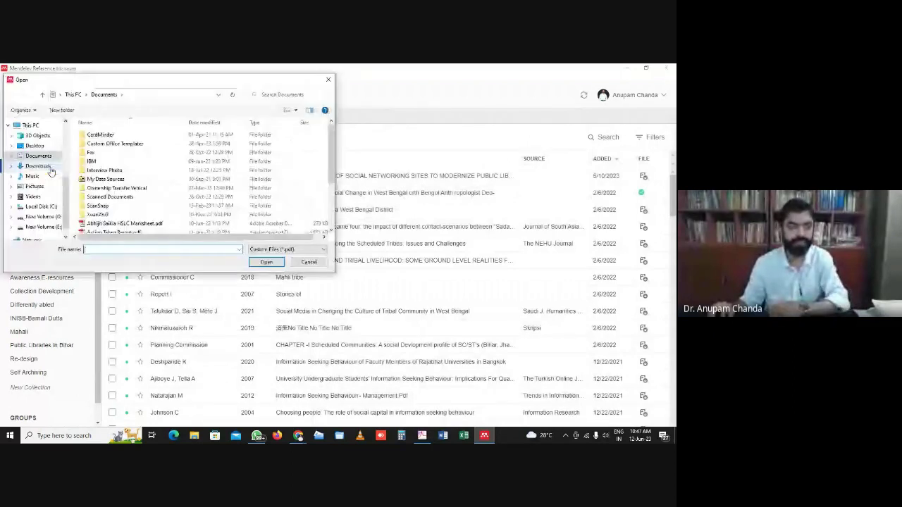
pyautogui.click(42, 217)
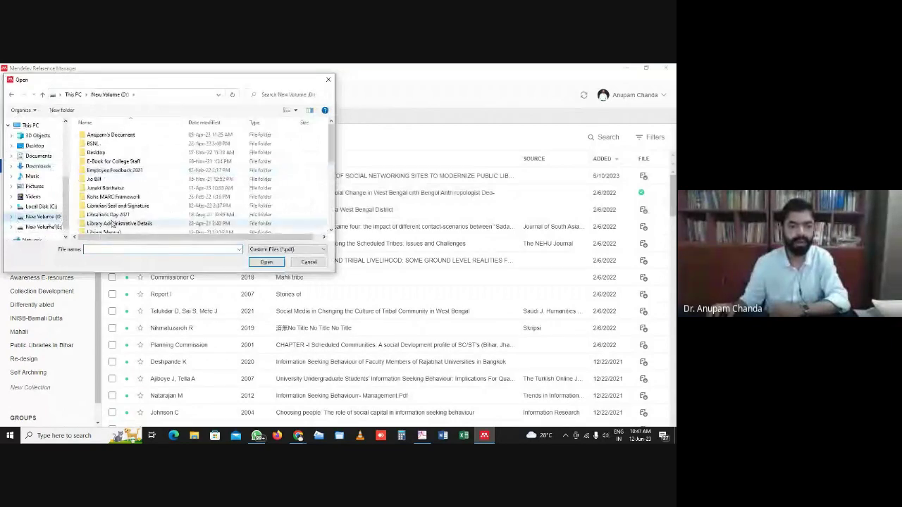
pyautogui.doubleClick(113, 134)
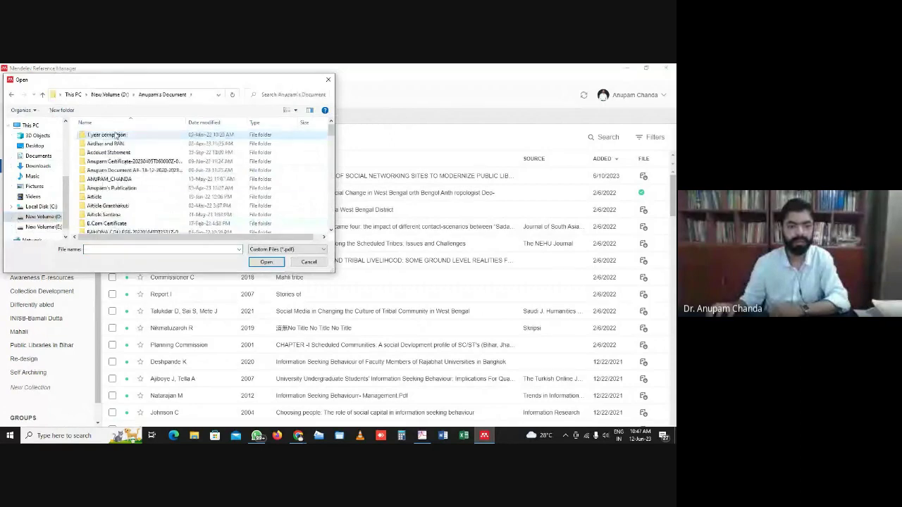
pyautogui.doubleClick(112, 188)
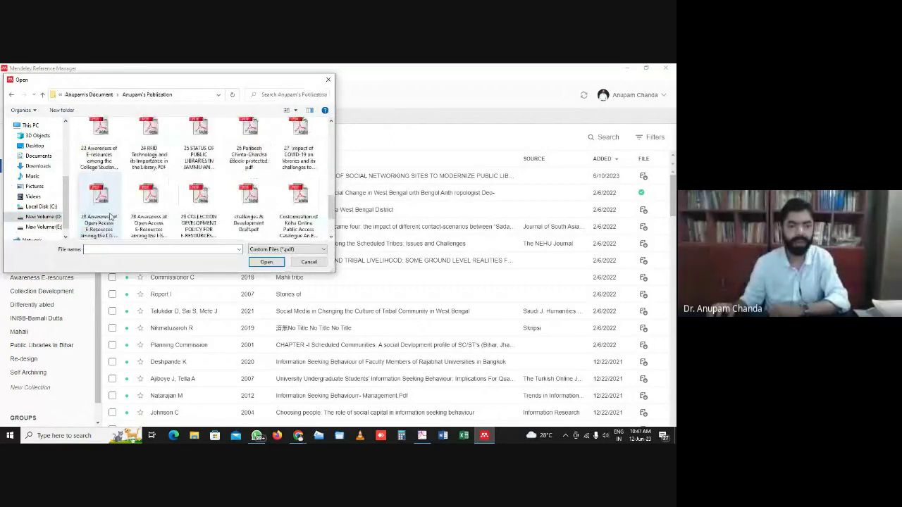
pyautogui.scroll(-1, 196, 226)
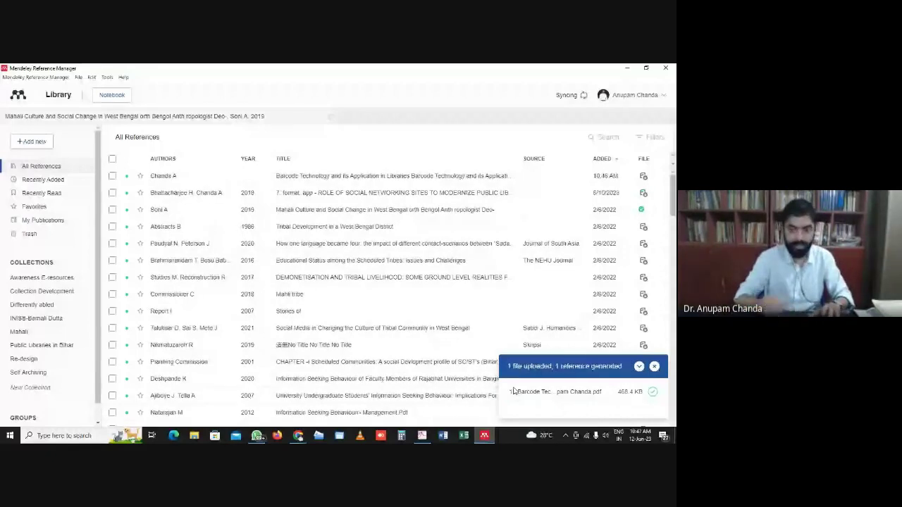
# - Search All References for "barcode"
pyautogui.click(601, 137)
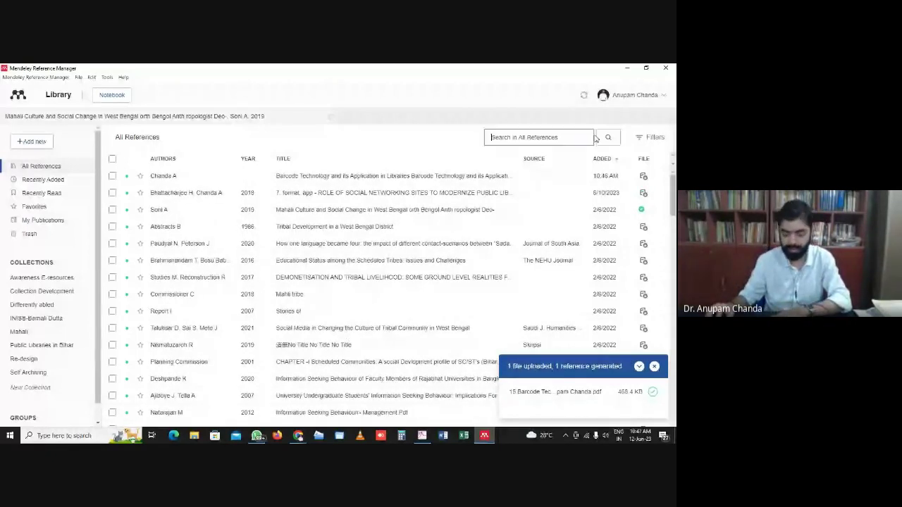
pyautogui.write('barcode')
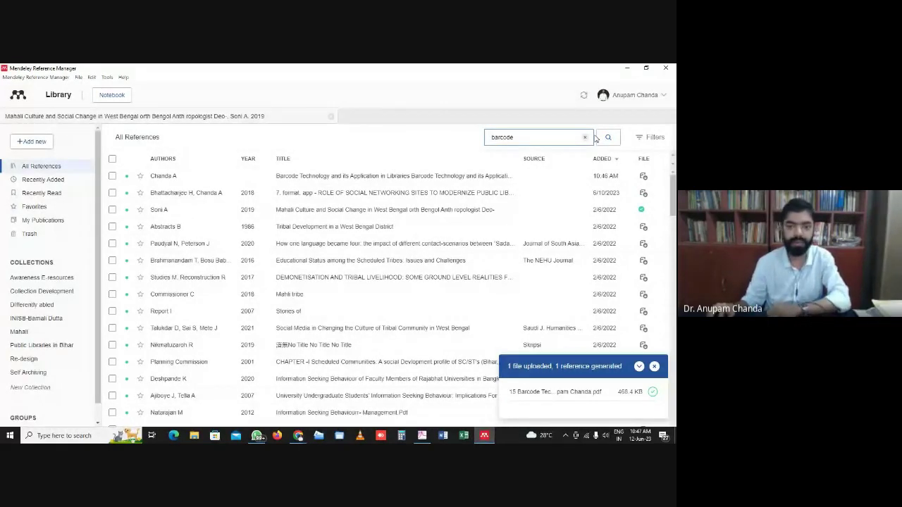
pyautogui.press('Return')
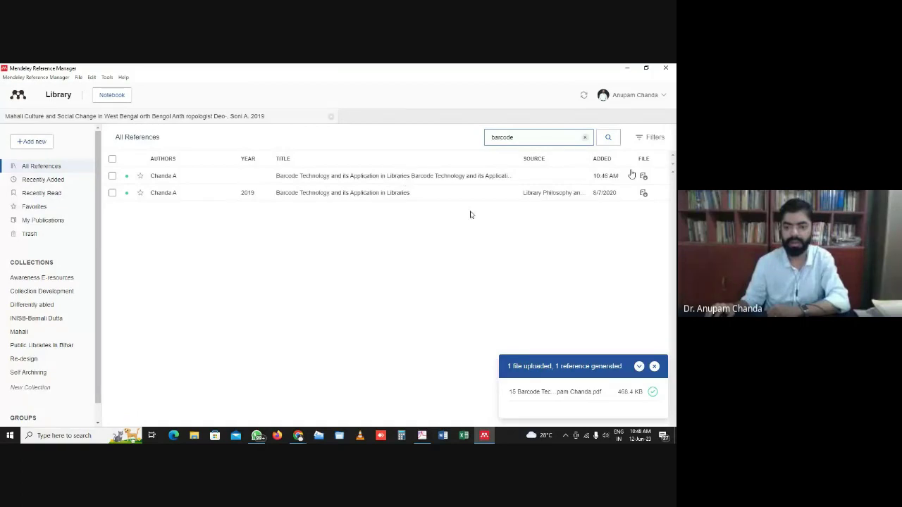
# - Open the newly imported barcode reference and examine its details, including title, attached file, URL, identifiers and citation key
pyautogui.click(474, 176)
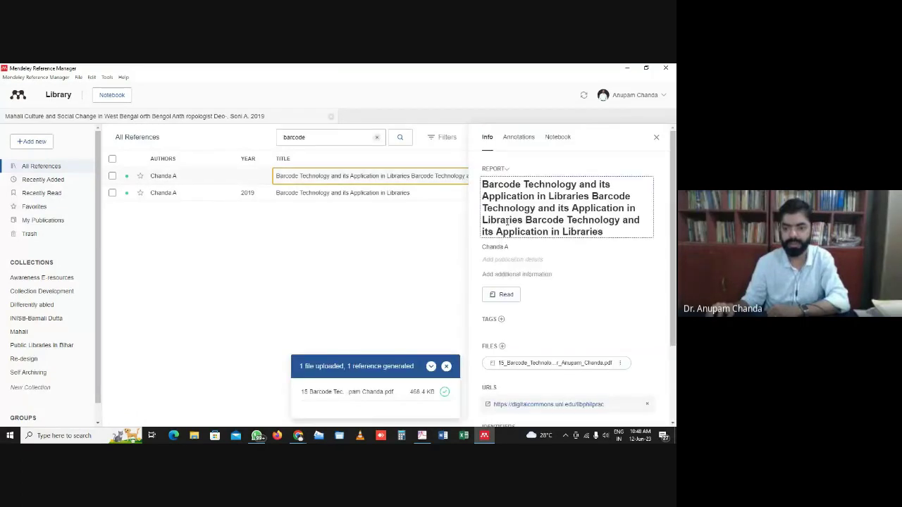
pyautogui.scroll(-3, 523, 304)
pyautogui.scroll(3, 507, 341)
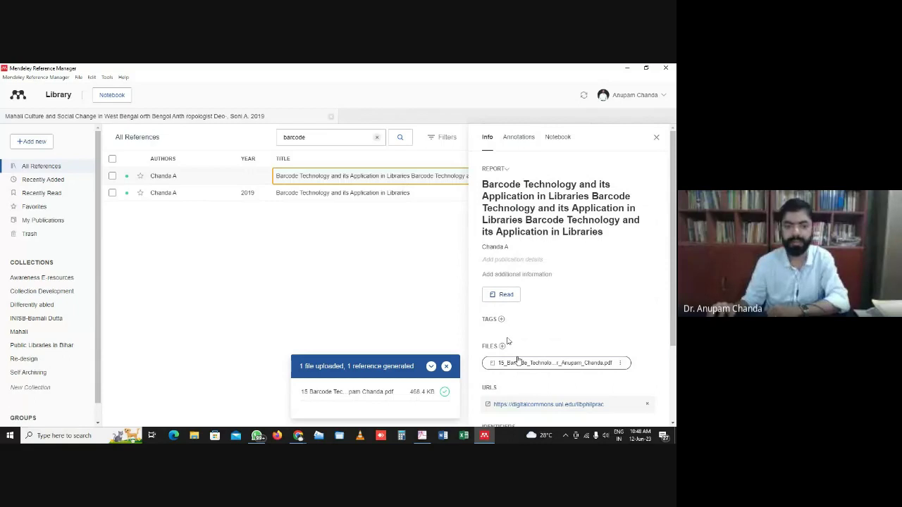
pyautogui.scroll(-3, 527, 360)
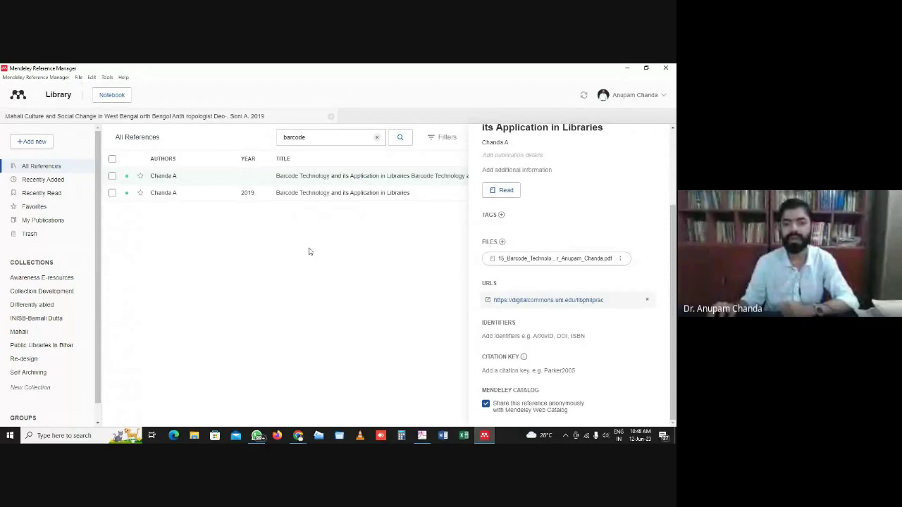
# - Switch to Word and create a blank document
pyautogui.click(444, 437)
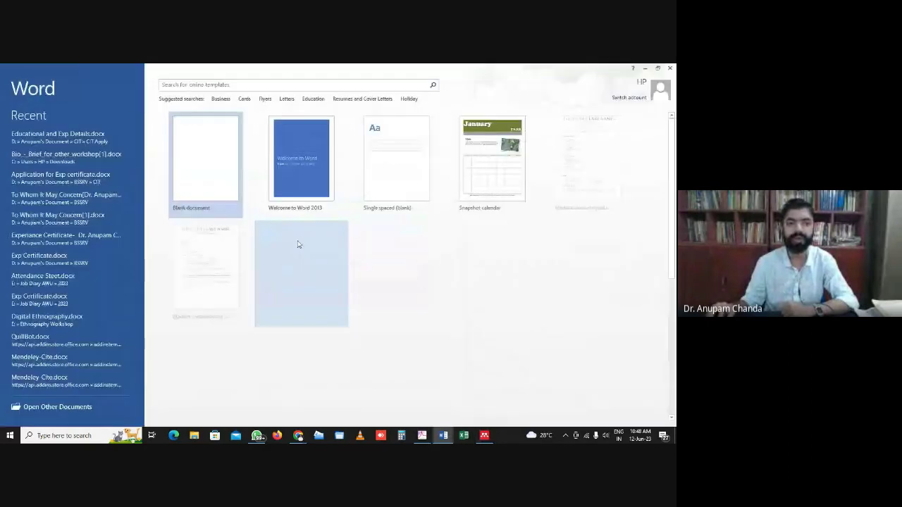
pyautogui.click(229, 190)
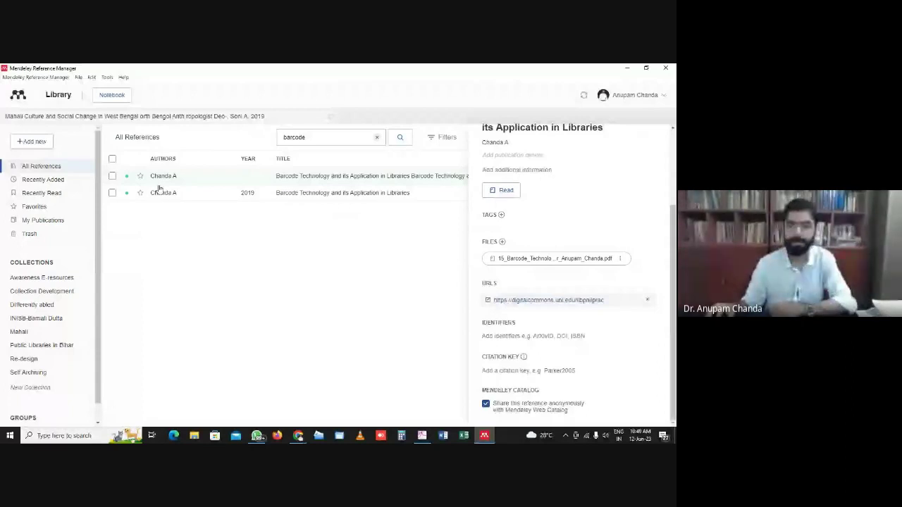
# - Switch to Adobe Acrobat to review the slide on commonly used online research tools, and return to Mendeley
pyautogui.click(423, 436)
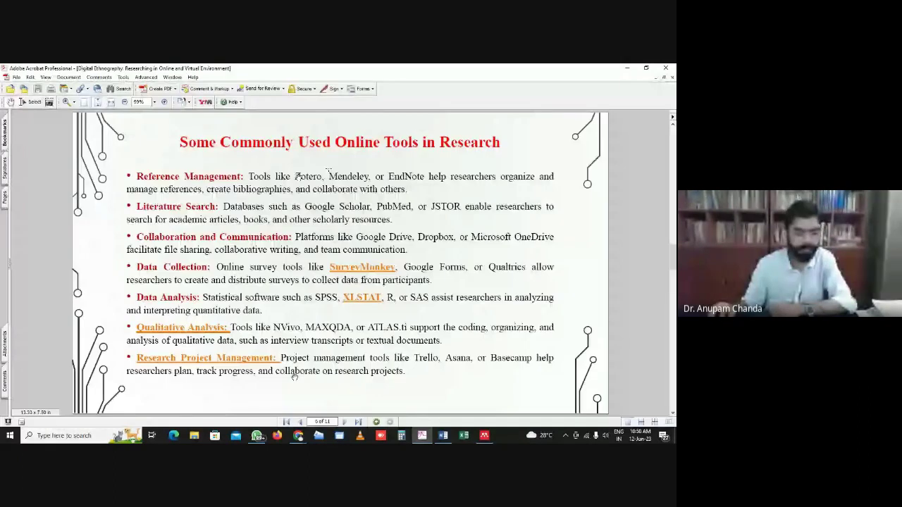
pyautogui.scroll(-1, 445, 409)
pyautogui.scroll(2, 445, 408)
pyautogui.scroll(-1, 445, 408)
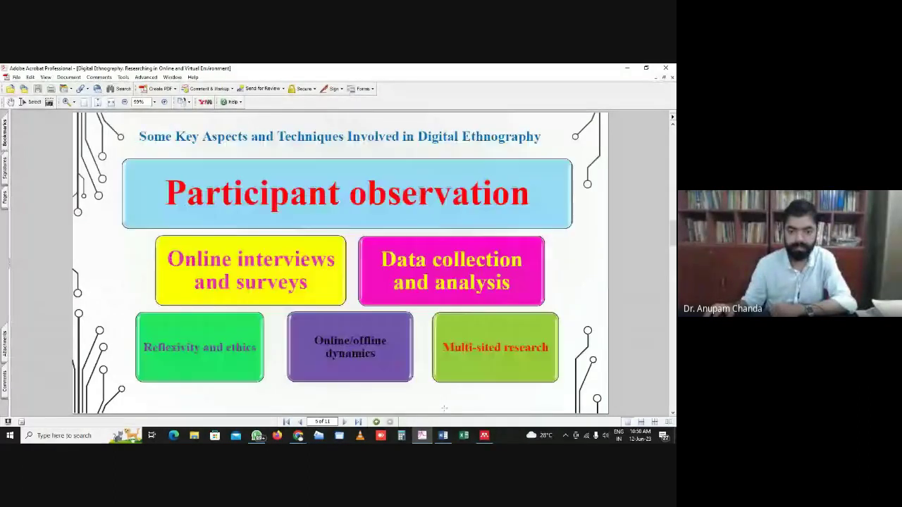
pyautogui.scroll(-1, 445, 408)
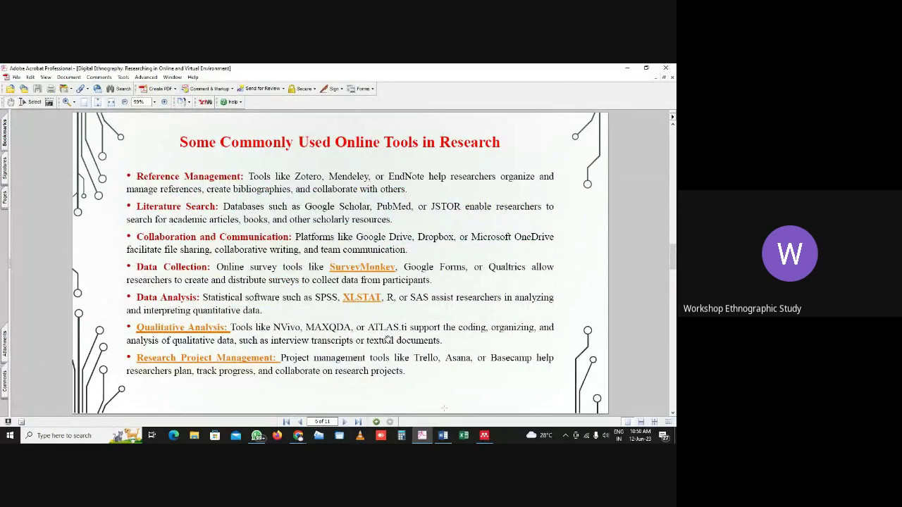
pyautogui.click(485, 437)
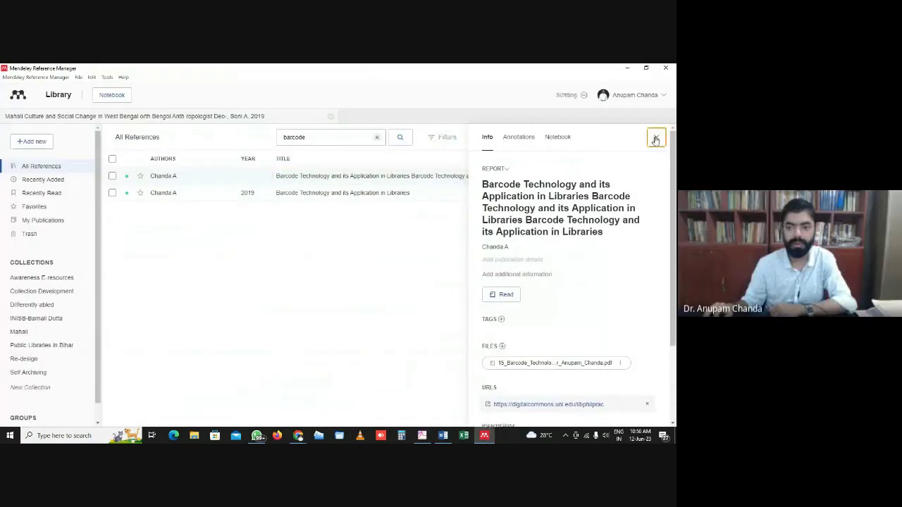
# - Switch to the Adobe Acrobat presentation and point out "Google Scholar" in the Literature Search item by selecting it briefly
pyautogui.click(422, 436)
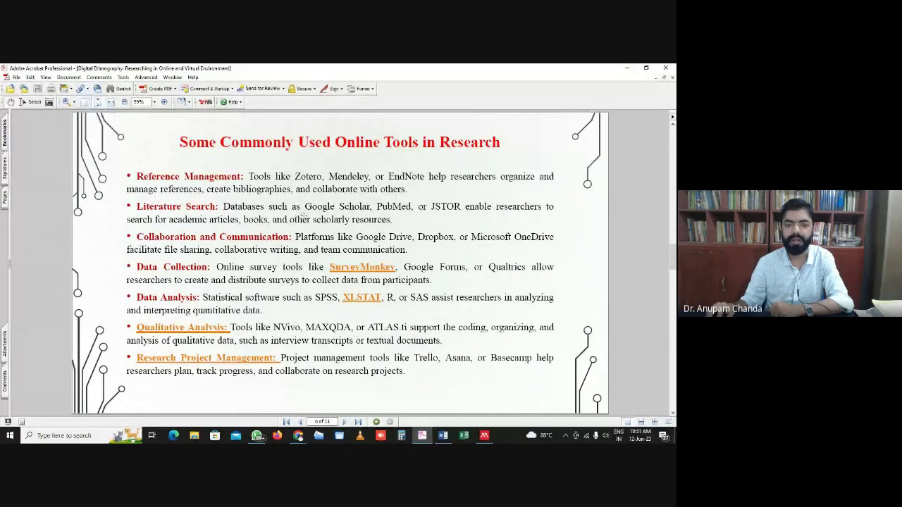
pyautogui.moveTo(305, 201); pyautogui.dragTo(374, 212)
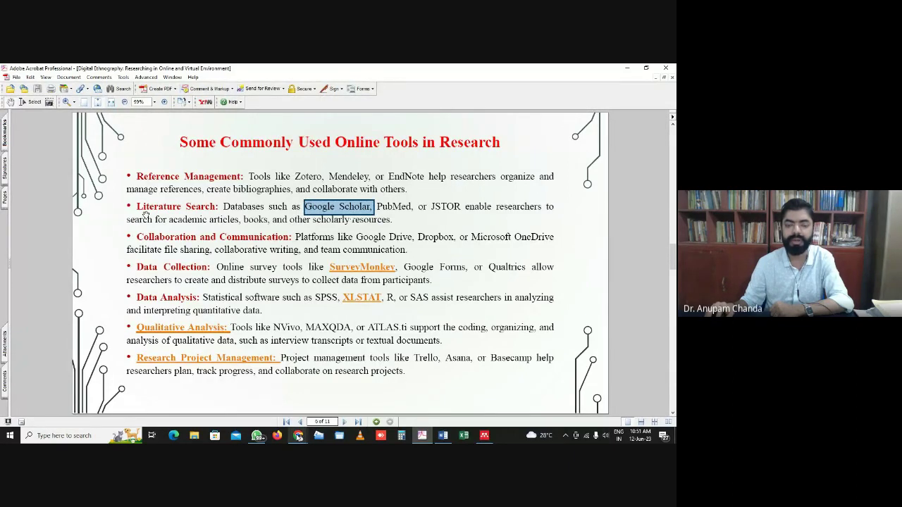
pyautogui.moveTo(299, 437)
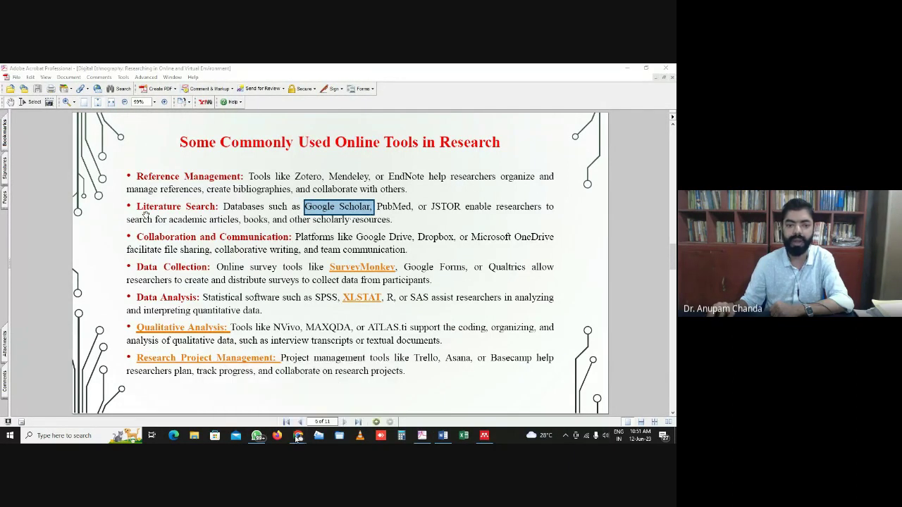
pyautogui.click(412, 226)
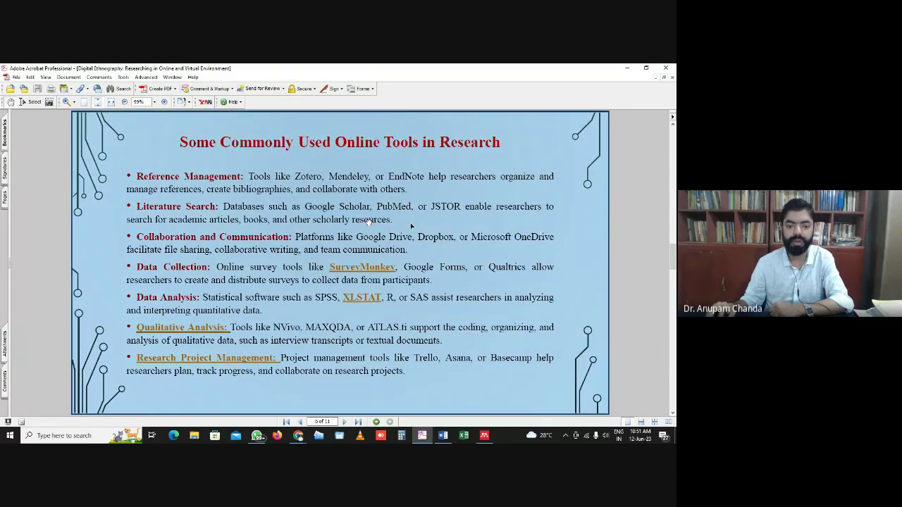
# - Switch from the Acrobat slide to Chrome, search for "google scholar" in a new tab and open the Google Scholar site
pyautogui.click(54, 166)
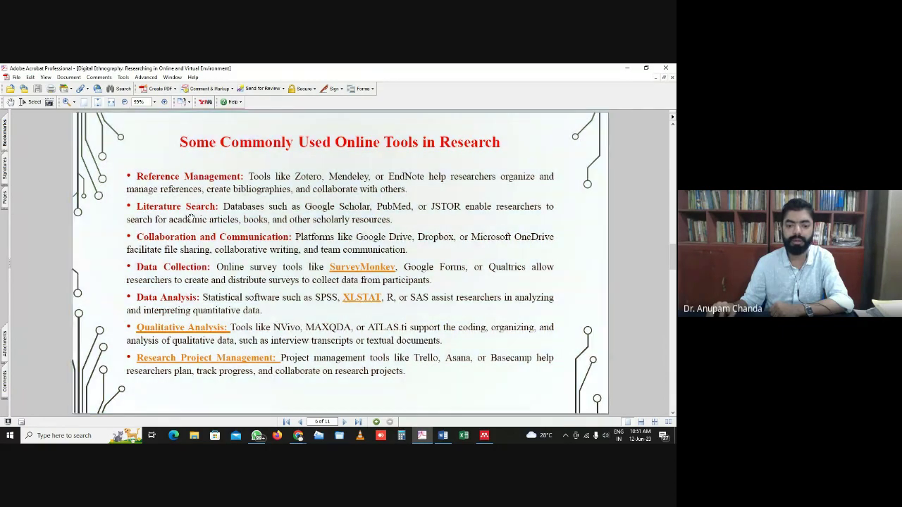
pyautogui.click(299, 436)
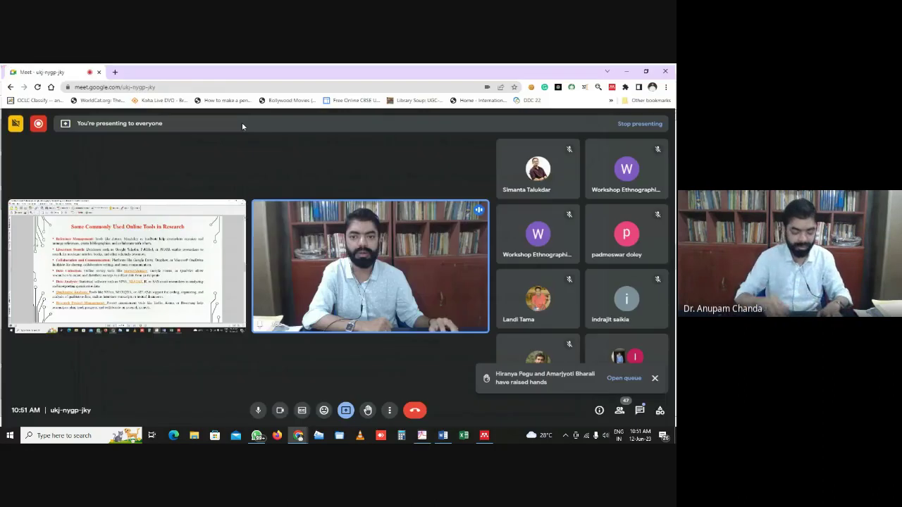
pyautogui.click(114, 72)
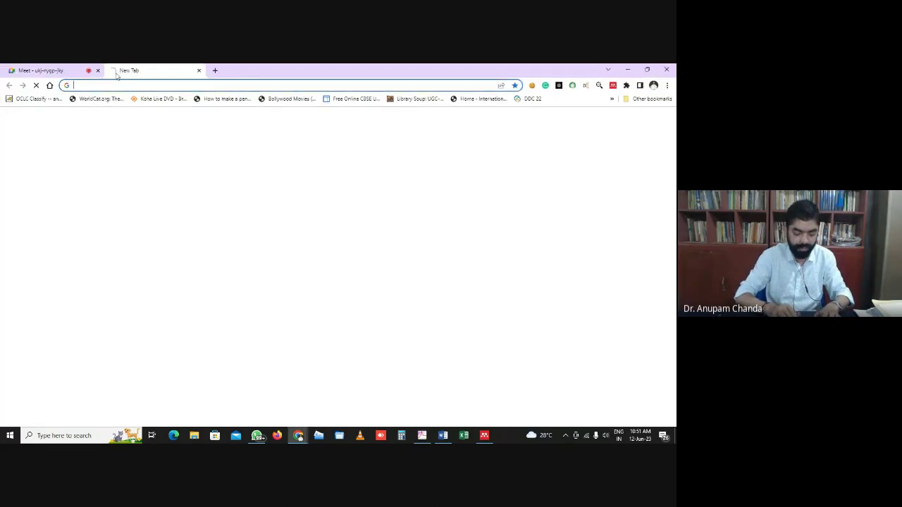
pyautogui.write('go')
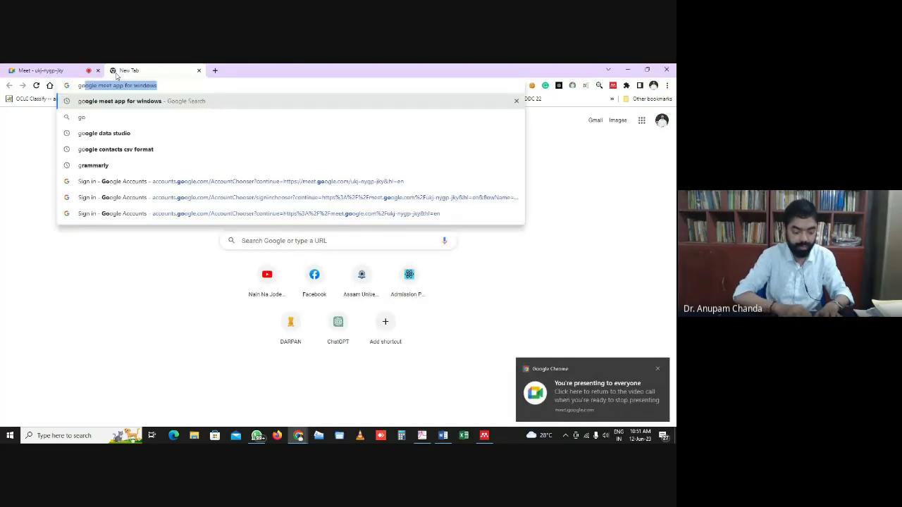
pyautogui.write('ogle')
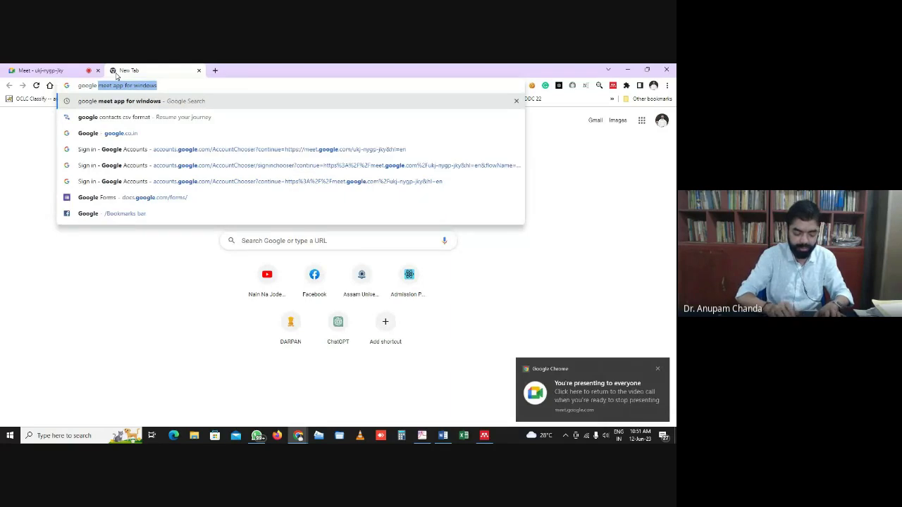
pyautogui.write(' sch')
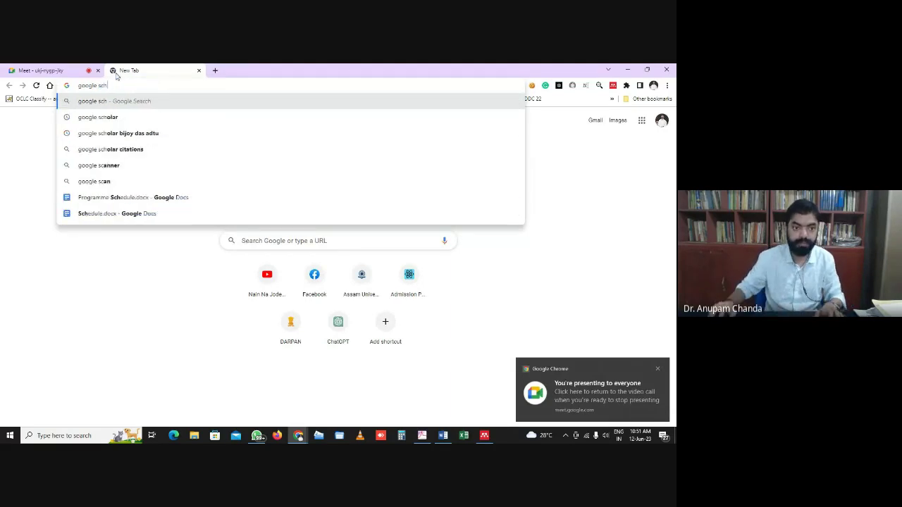
pyautogui.write('olar')
pyautogui.press('Return')
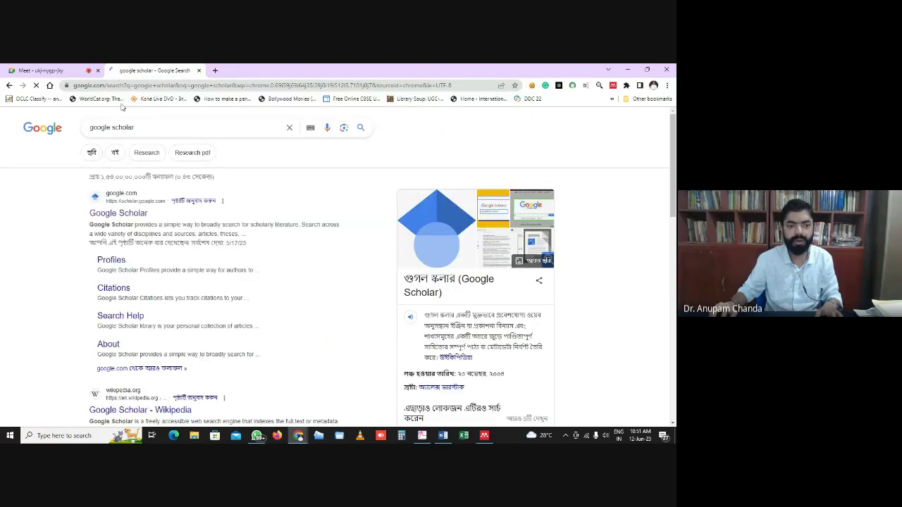
pyautogui.click(100, 215)
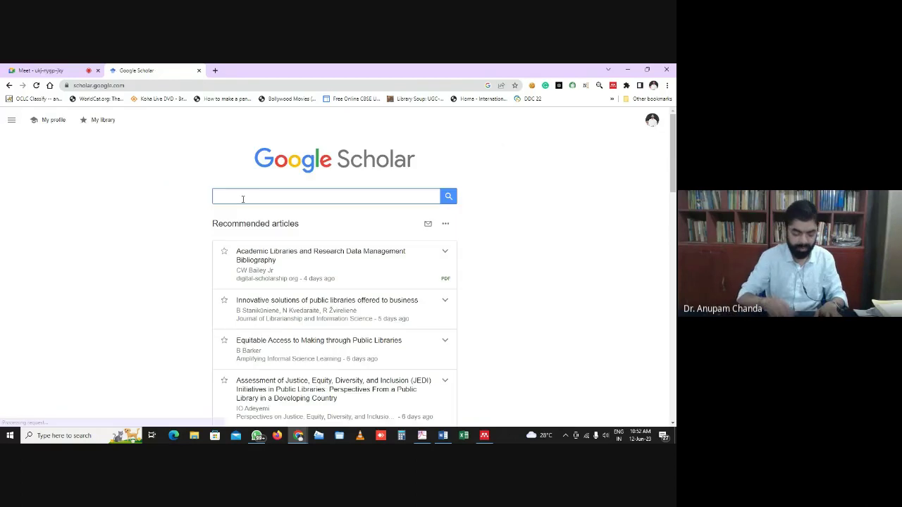
# - Search Google Scholar for "digital ethnography principles" using the suggested query for "digital ethnography"
pyautogui.click(243, 199)
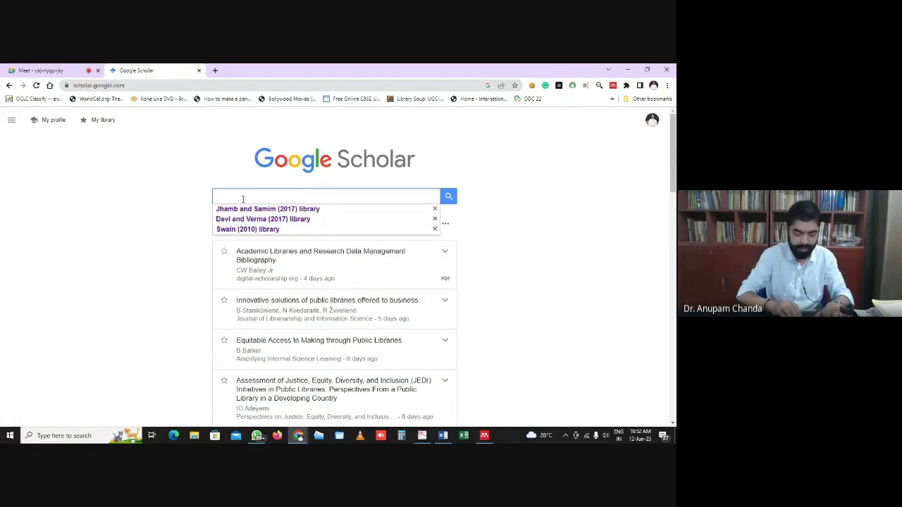
pyautogui.write('digital ')
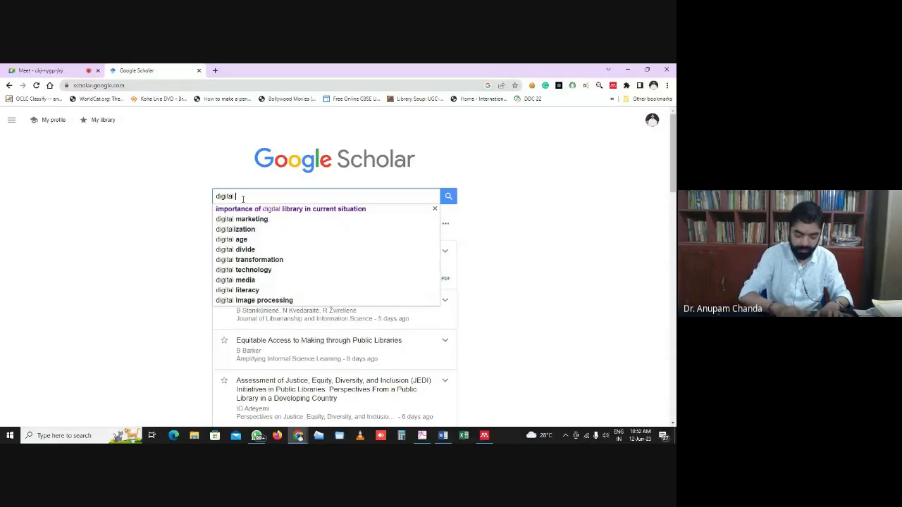
pyautogui.write('ethnogra')
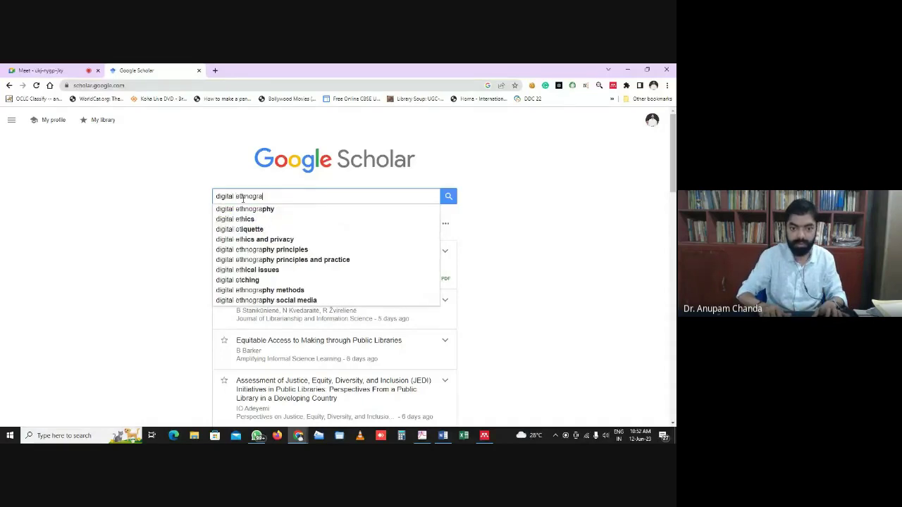
pyautogui.write('phy')
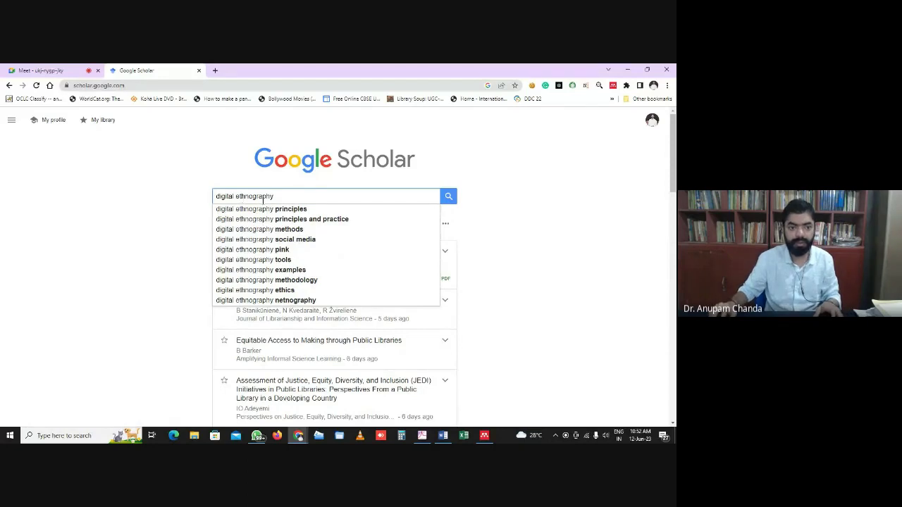
pyautogui.click(271, 210)
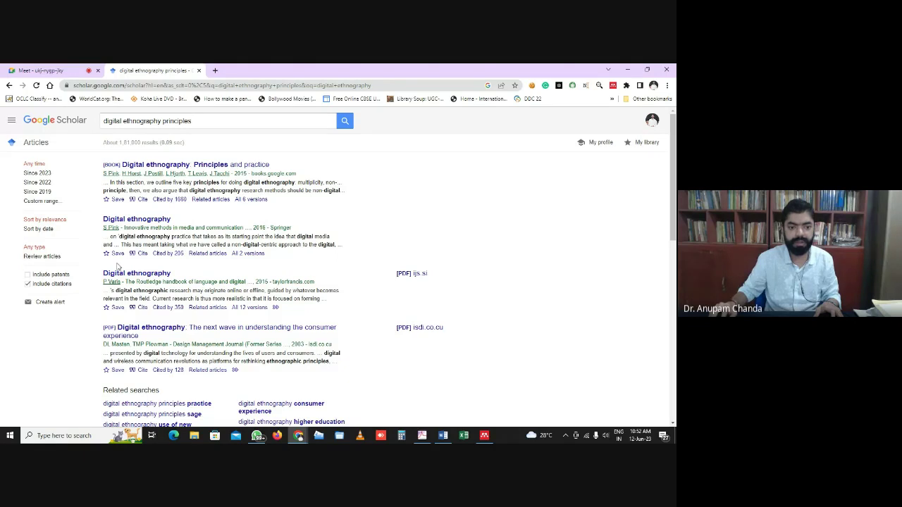
# - Open the "Digital ethnography" chapter from The Routledge Handbook of Language and Digital Communication, review its page, and return to the search results
pyautogui.scroll(-1, 119, 261)
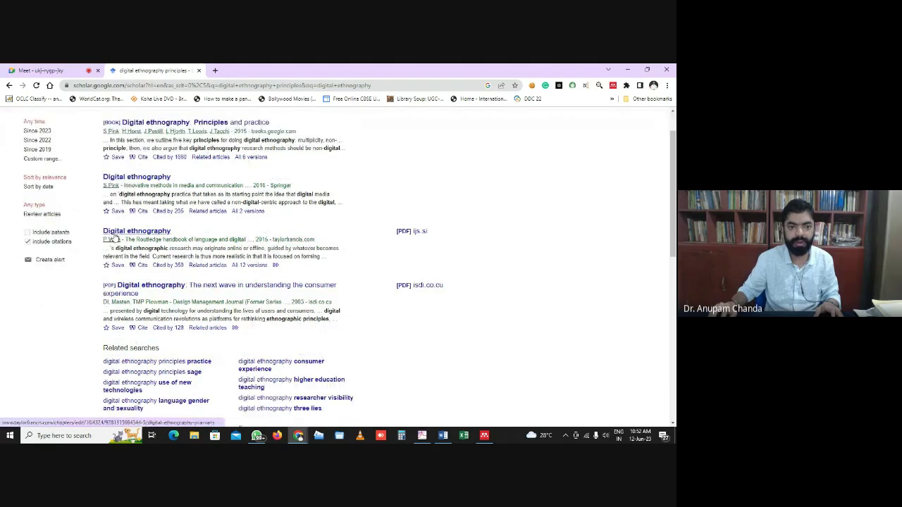
pyautogui.click(143, 235)
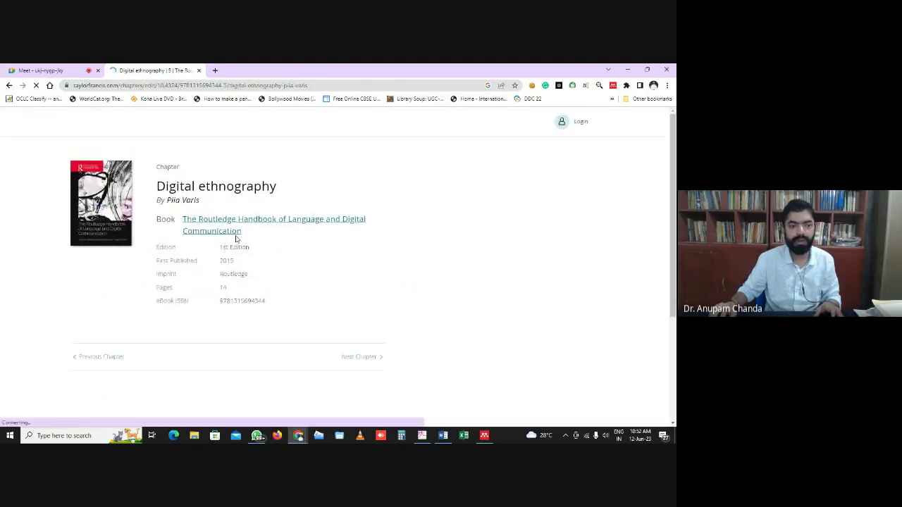
pyautogui.scroll(-2, 233, 282)
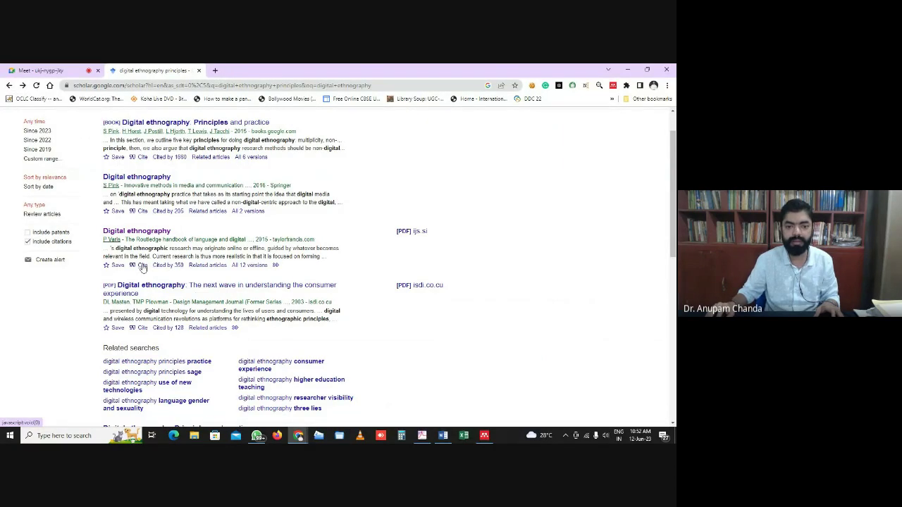
# - Show the citation formats for the Routledge handbook's "Digital ethnography" chapter and copy its APA citation
pyautogui.click(142, 267)
pyautogui.click(283, 235)
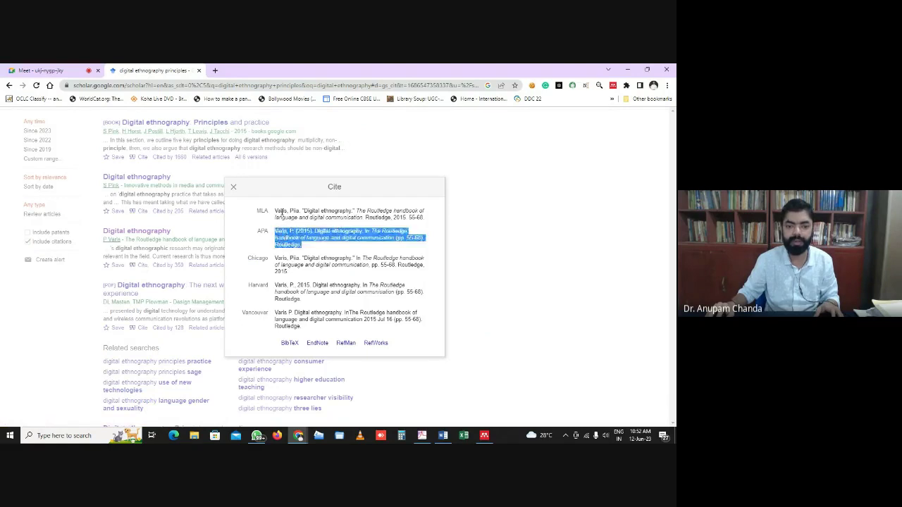
pyautogui.click(282, 213)
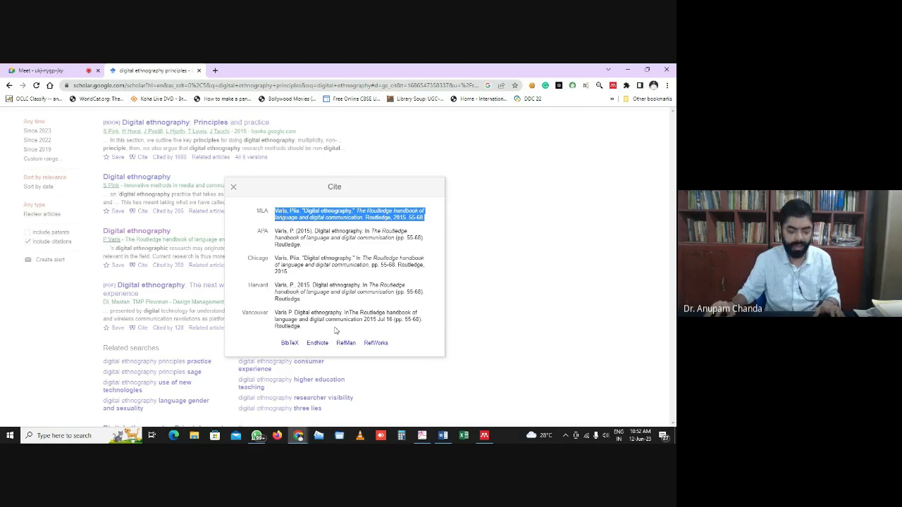
pyautogui.click(286, 234)
pyautogui.hotkey('ctrl', 'c')
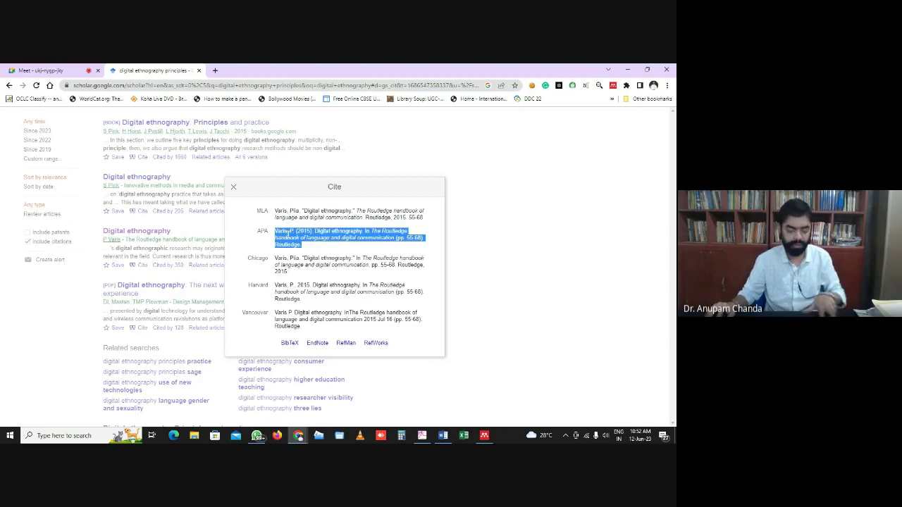
# - Switch to Word and paste the copied APA citation into the blank document, leaving the text deselected
pyautogui.hotkey('alt', 'Tab')
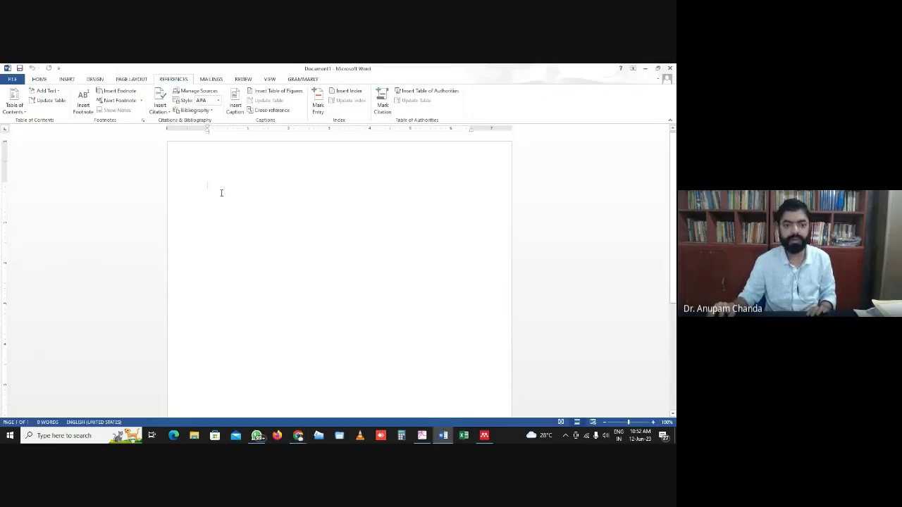
pyautogui.hotkey('ctrl', 'v')
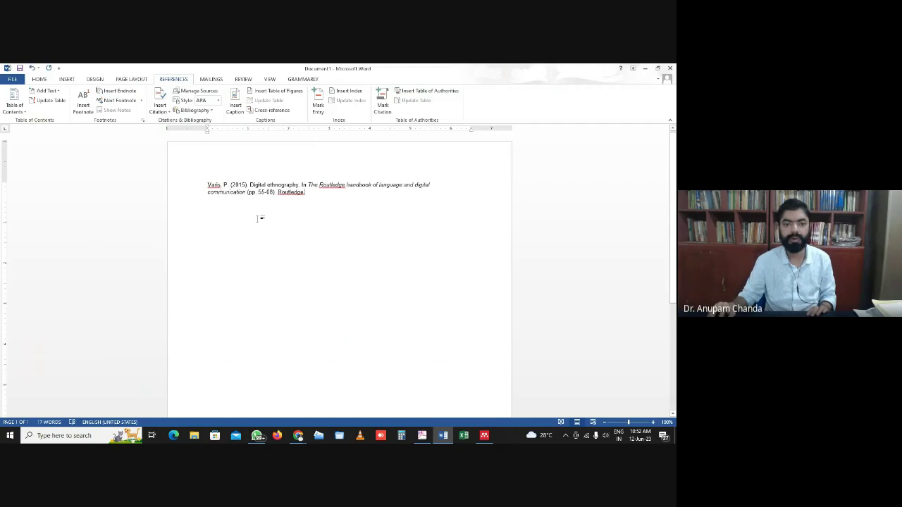
pyautogui.hotkey('ctrl', 'a')
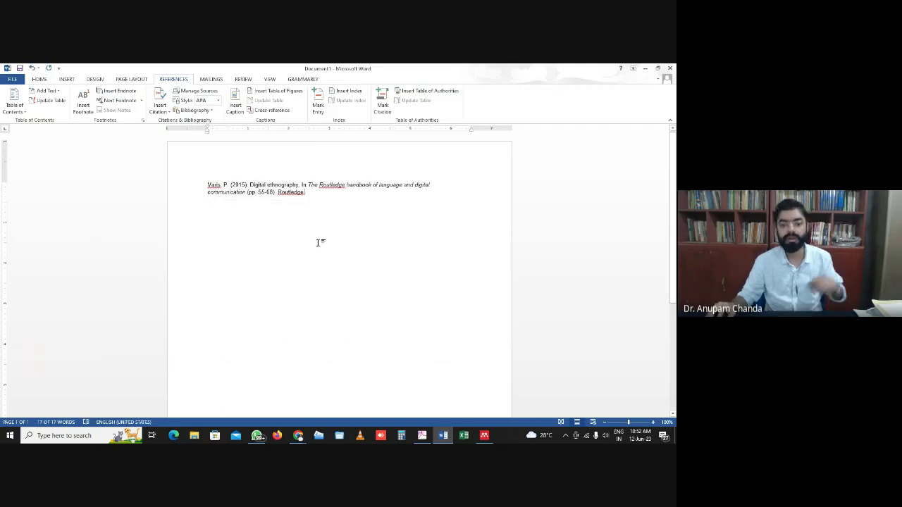
pyautogui.click(306, 306)
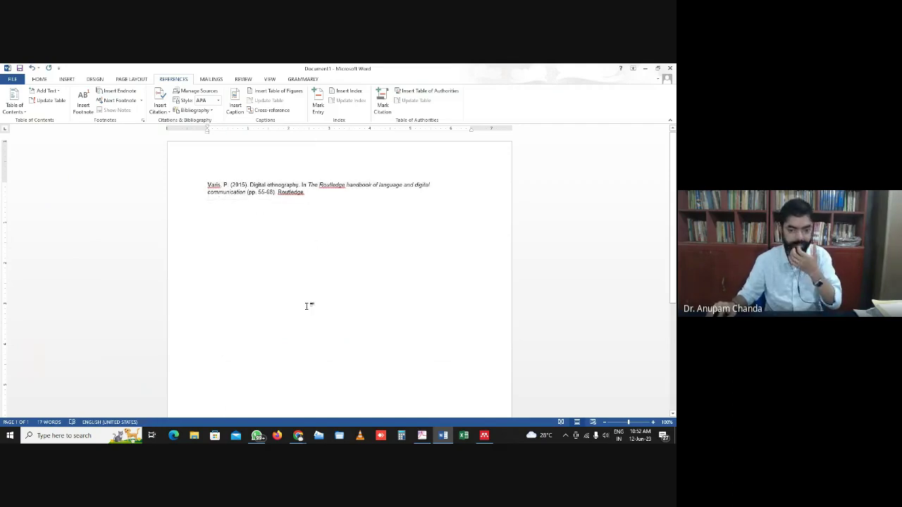
# - Switch to the Adobe Acrobat presentation to continue with the slide on commonly used online research tools
pyautogui.click(298, 435)
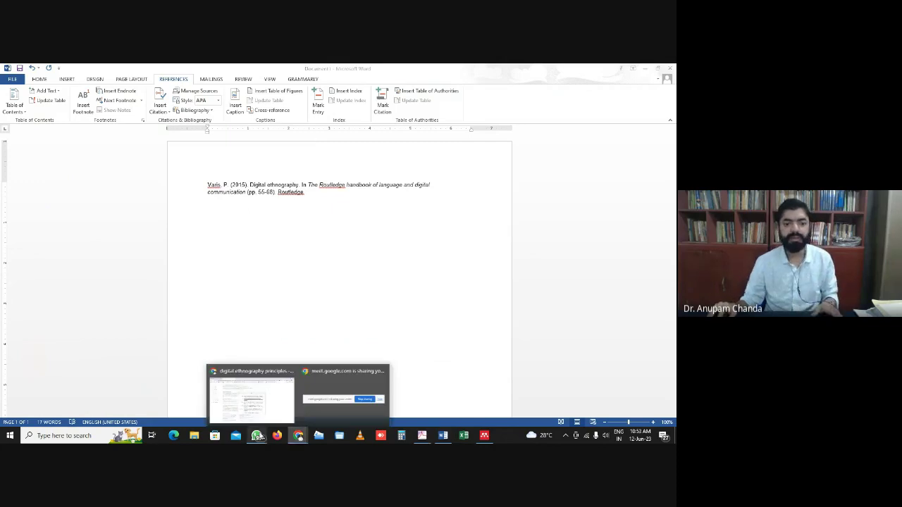
pyautogui.click(422, 436)
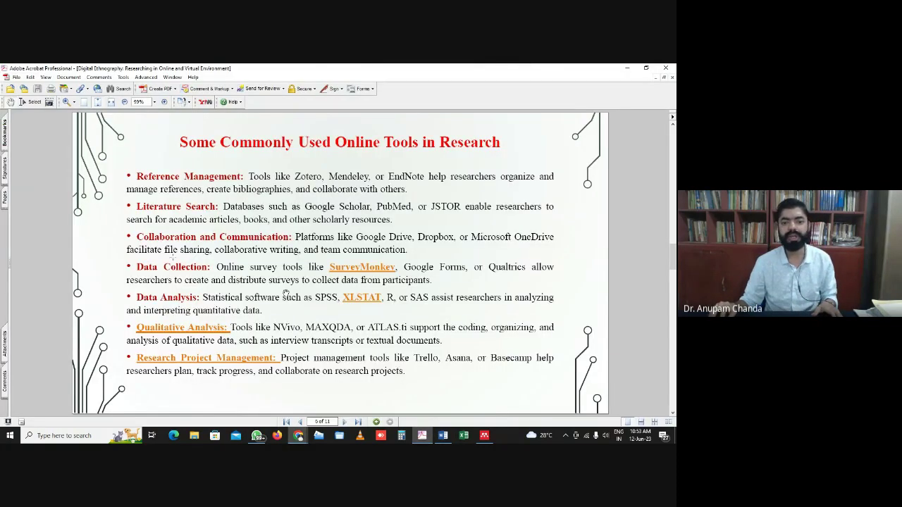